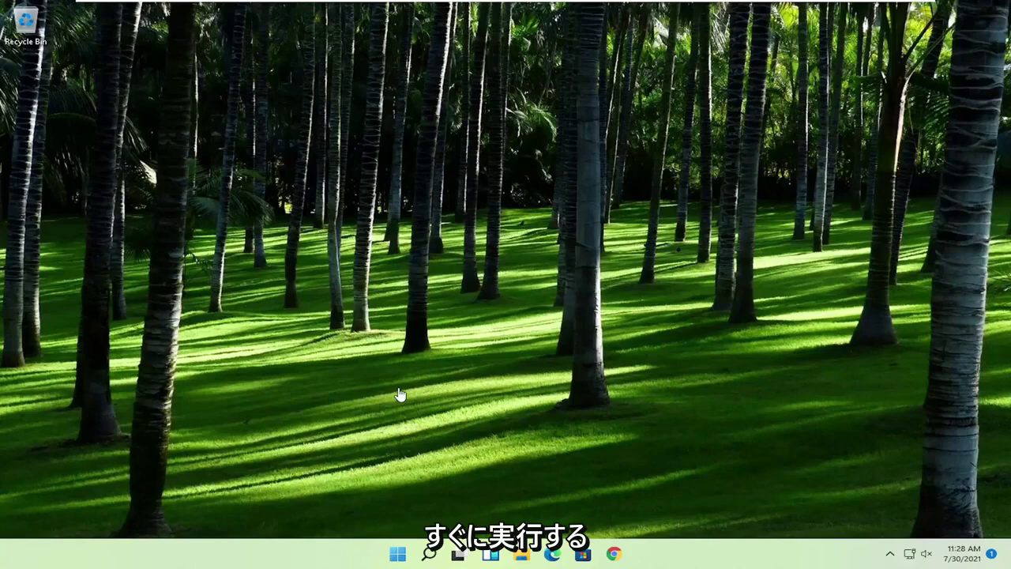
# Search Start for regedit and launch Registry Editor as administrator, approving the UAC prompt
pyautogui.click(398, 553)
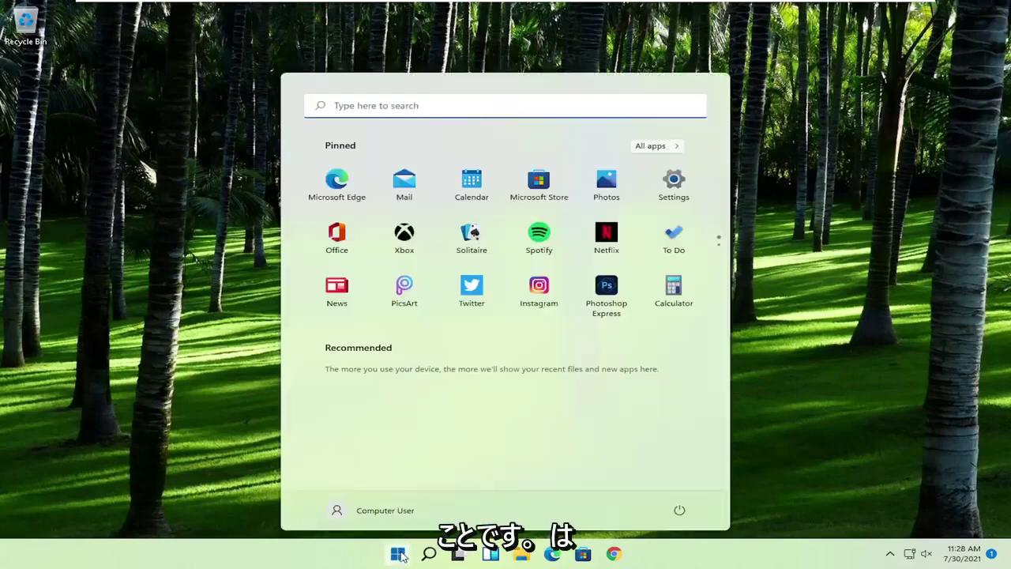
pyautogui.write('regedit')
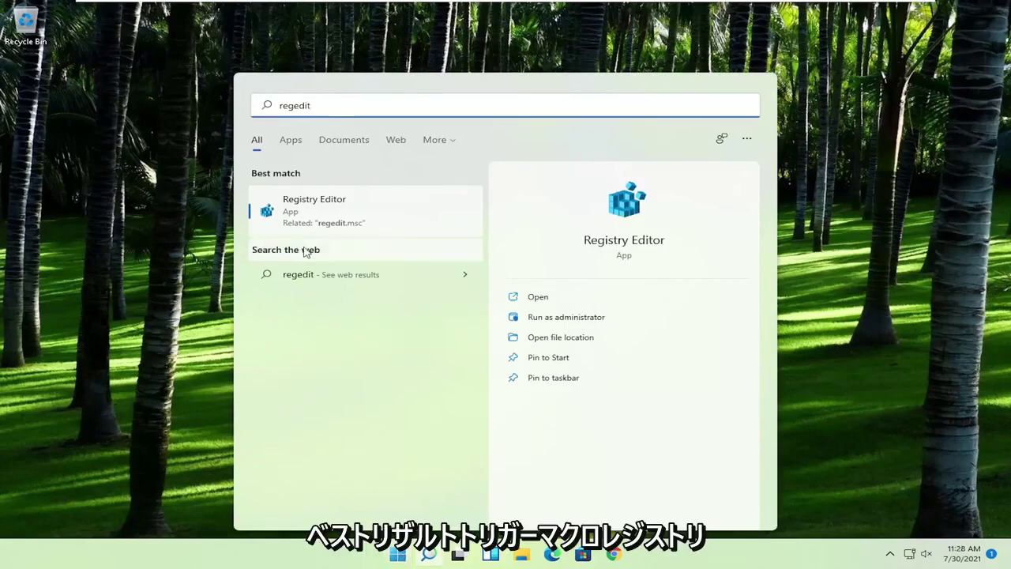
pyautogui.rightClick(324, 207)
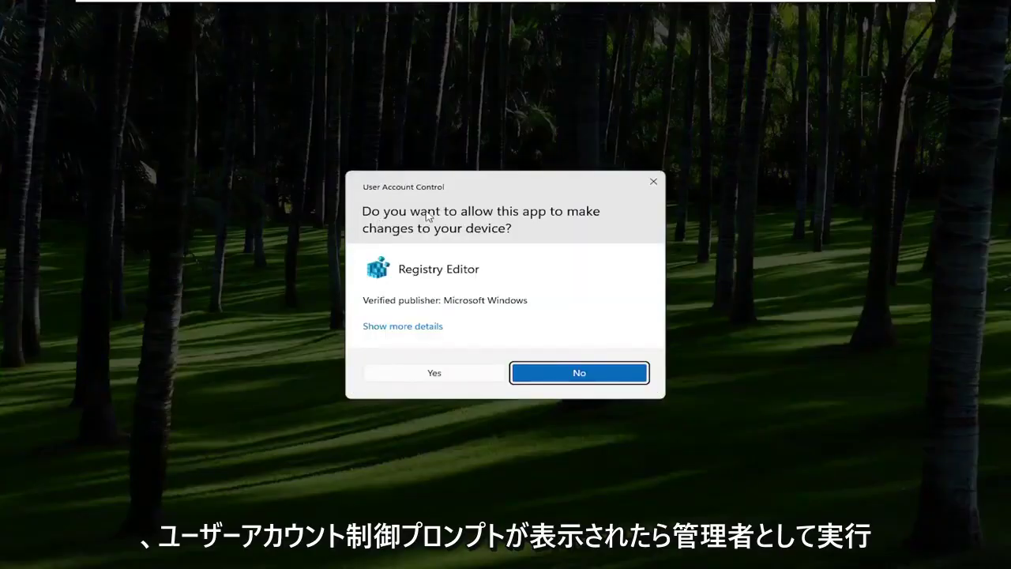
pyautogui.click(433, 373)
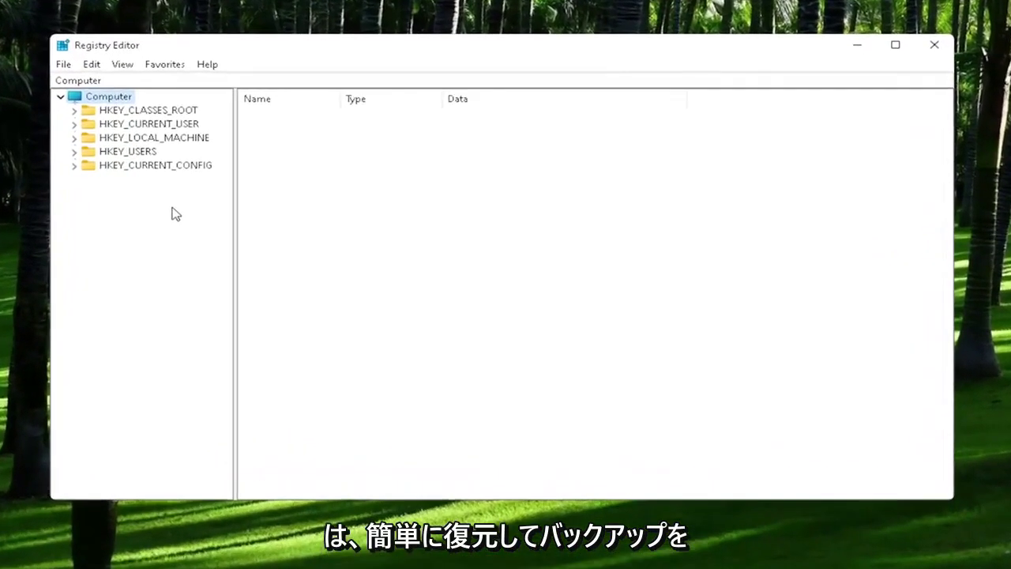
pyautogui.click(63, 64)
pyautogui.click(95, 98)
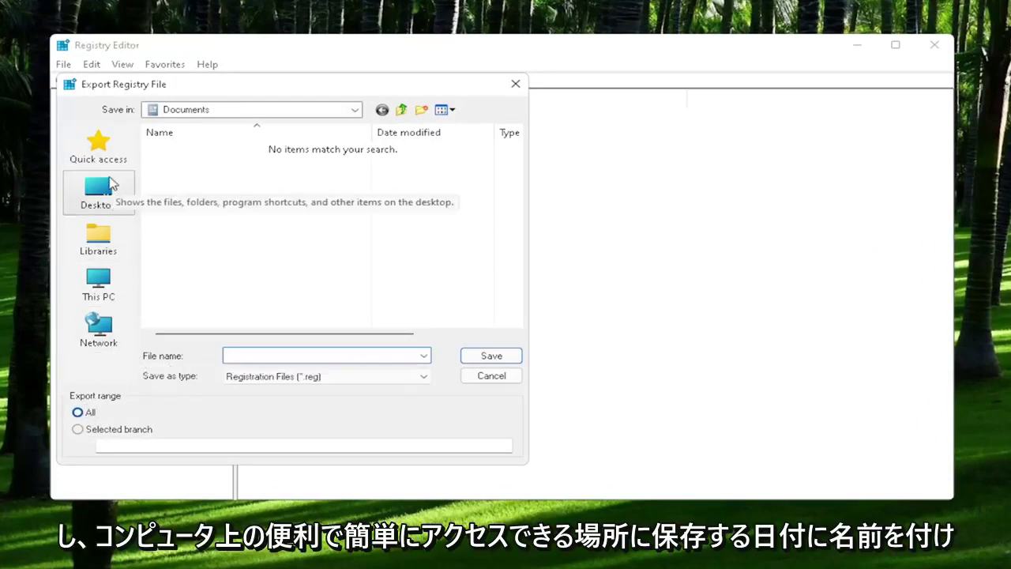
pyautogui.click(488, 375)
pyautogui.click(63, 65)
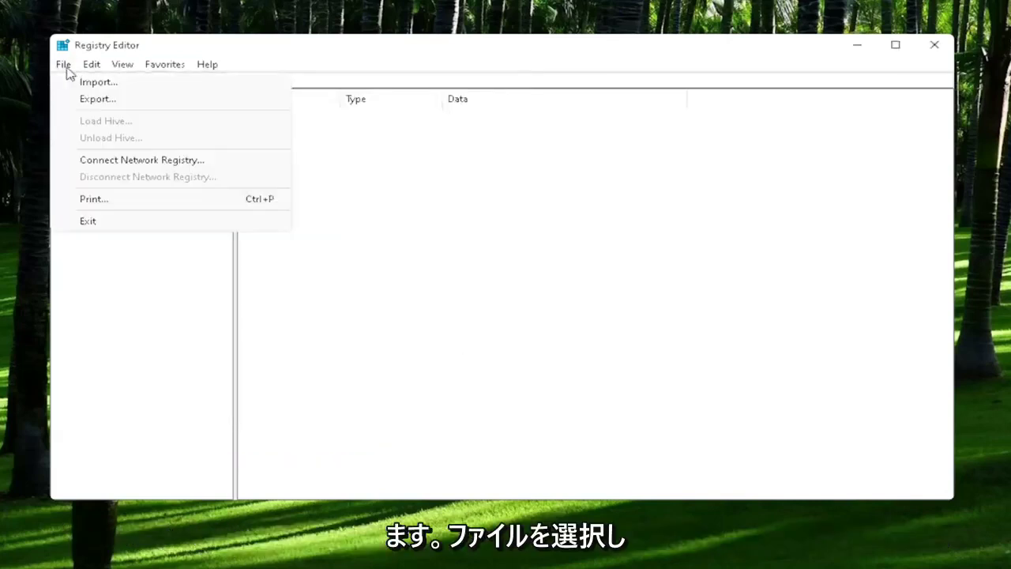
pyautogui.click(88, 87)
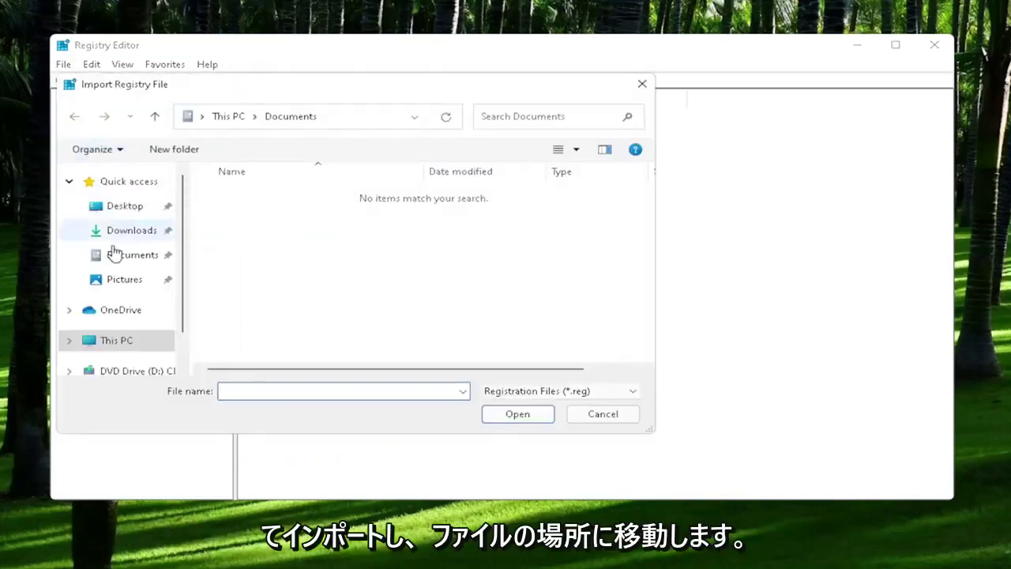
pyautogui.click(118, 211)
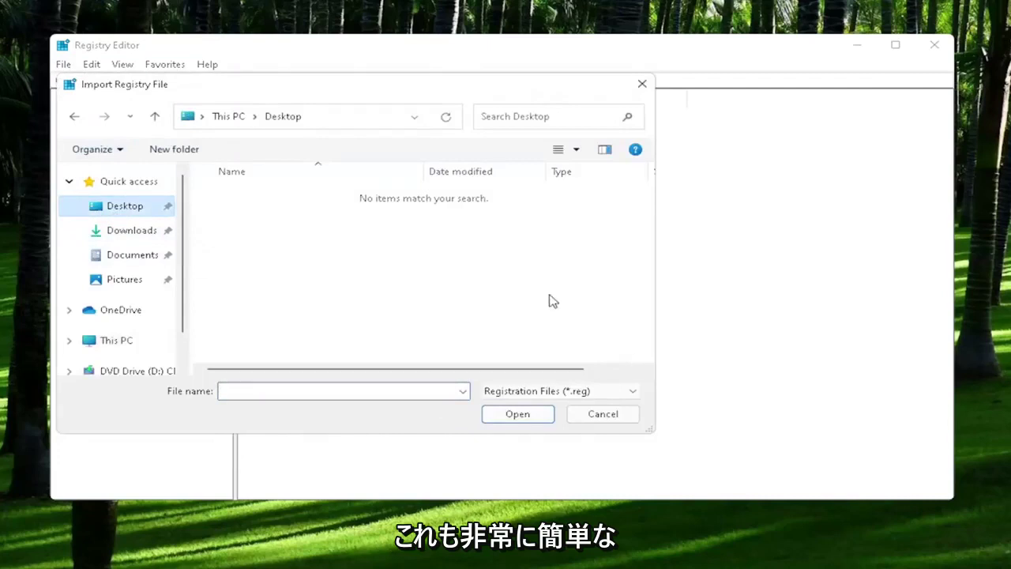
pyautogui.click(620, 418)
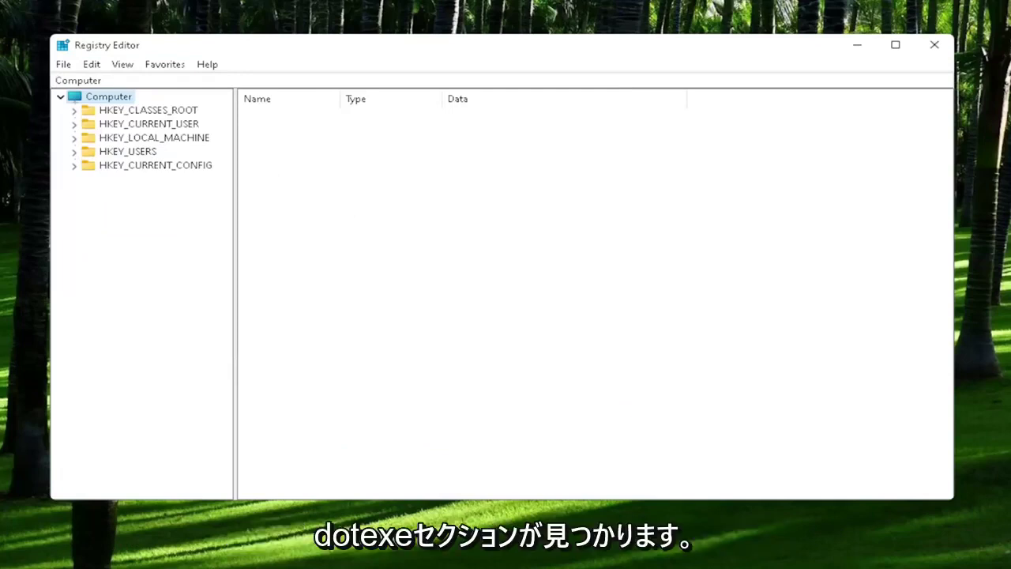
# Open HKEY_CLASSES_ROOT\.exe and confirm its (Default) value data is exefile
pyautogui.click(155, 113)
pyautogui.doubleClick(158, 112)
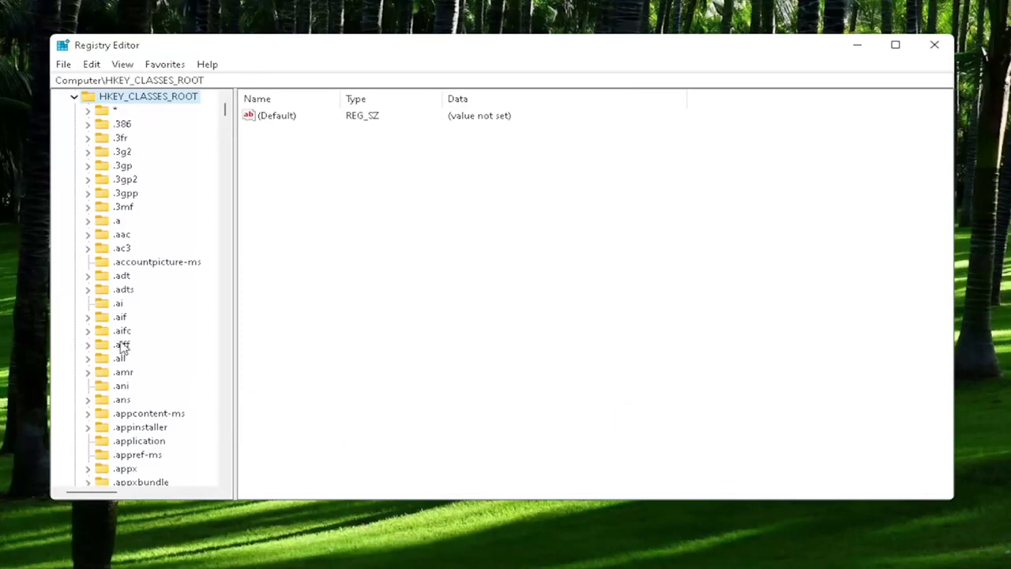
pyautogui.scroll(-7, 124, 357)
pyautogui.scroll(-20, 124, 360)
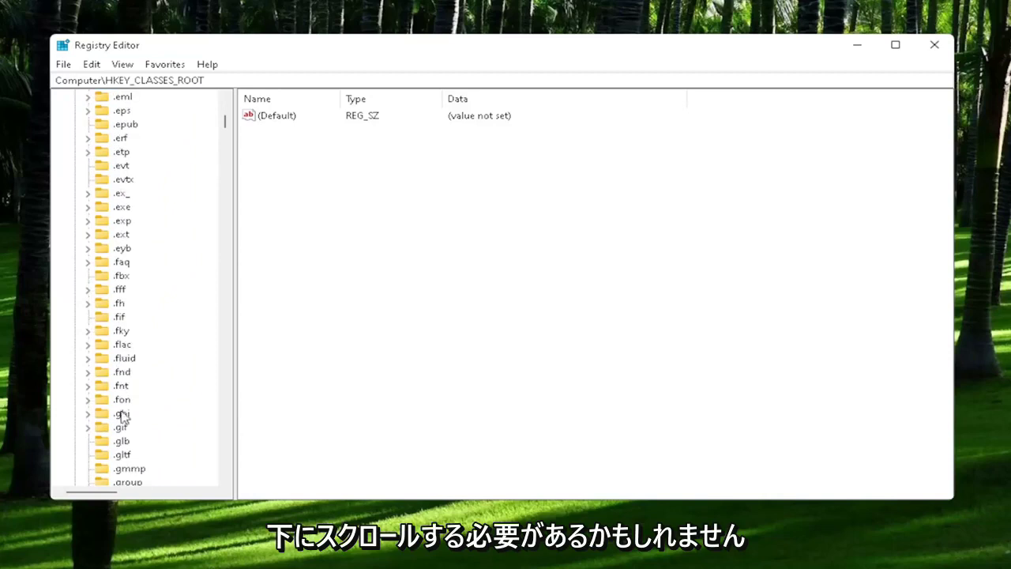
pyautogui.click(129, 219)
pyautogui.click(120, 208)
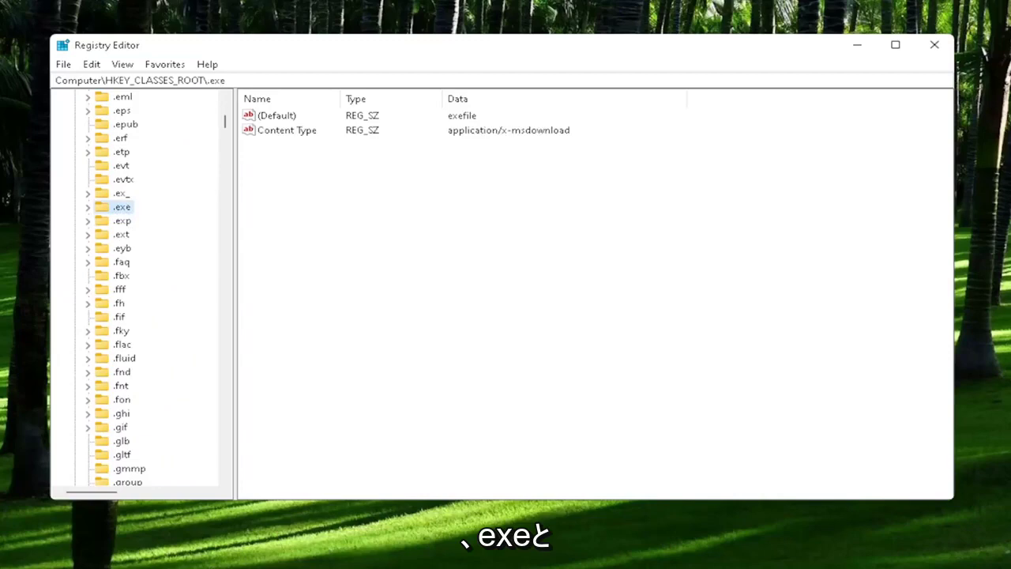
pyautogui.click(275, 116)
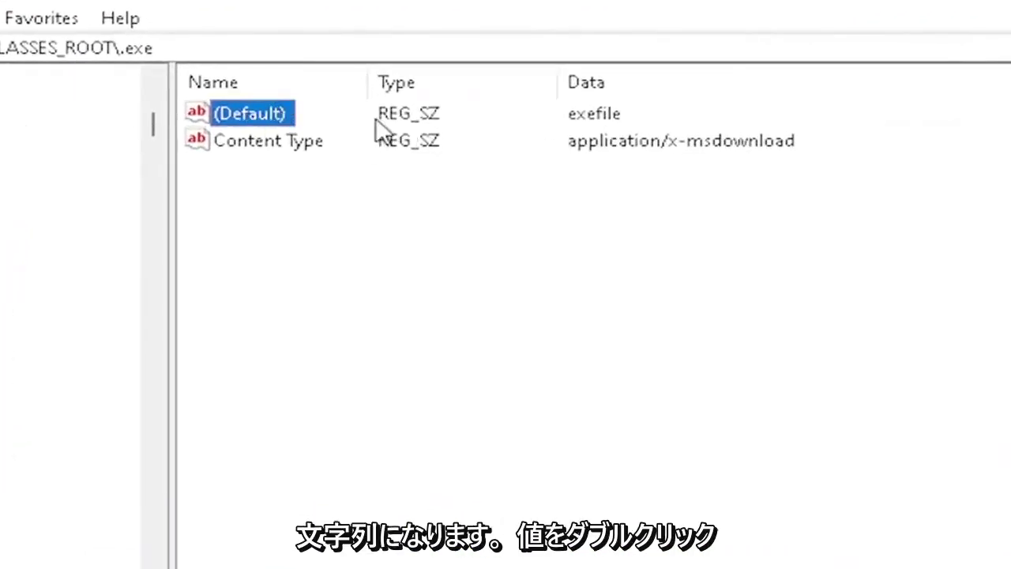
pyautogui.doubleClick(249, 114)
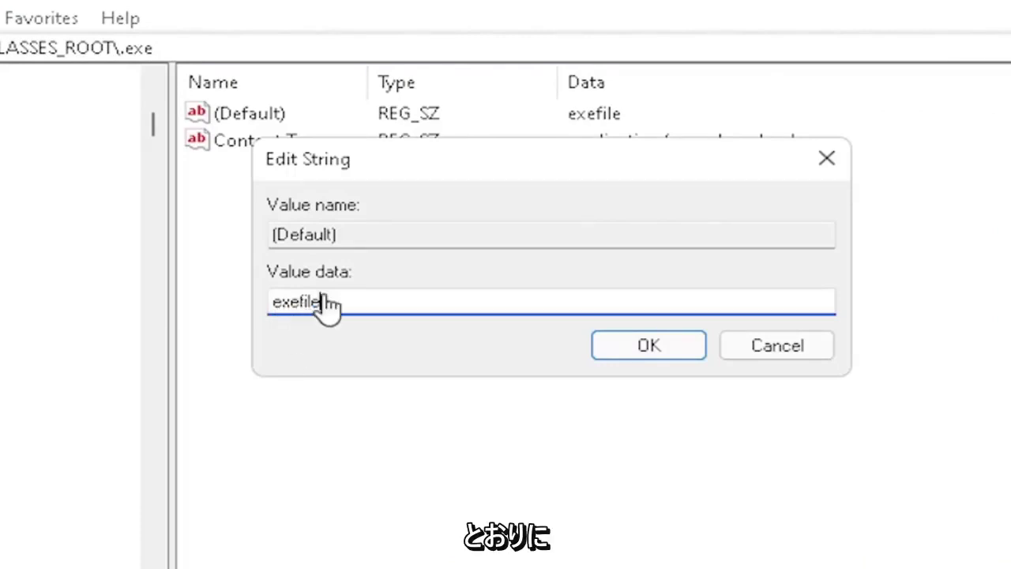
pyautogui.click(677, 353)
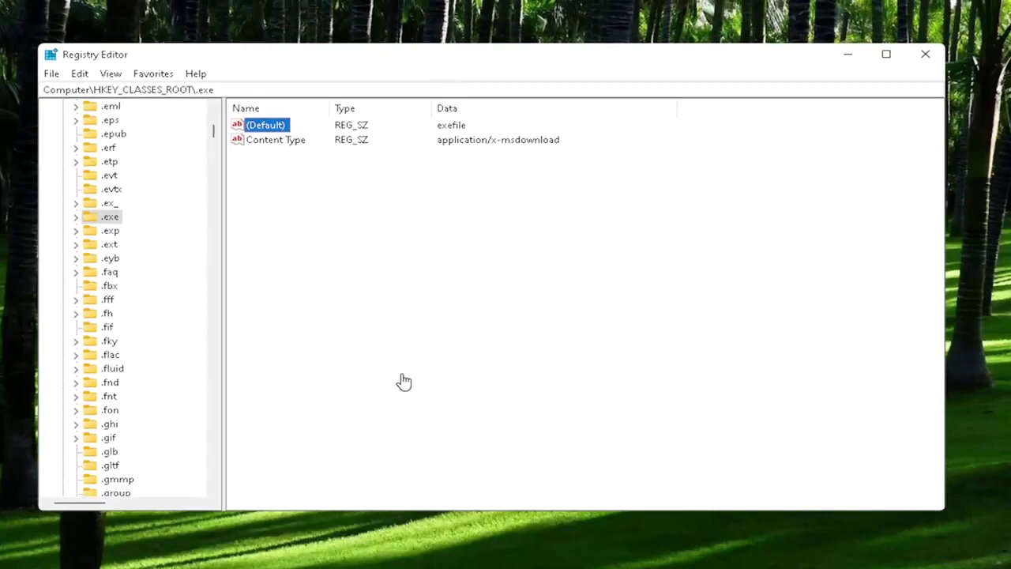
# Jump to the exefile key by typing 'exe' and open its (Default) value, which reads Application
pyautogui.scroll(-15, 154, 397)
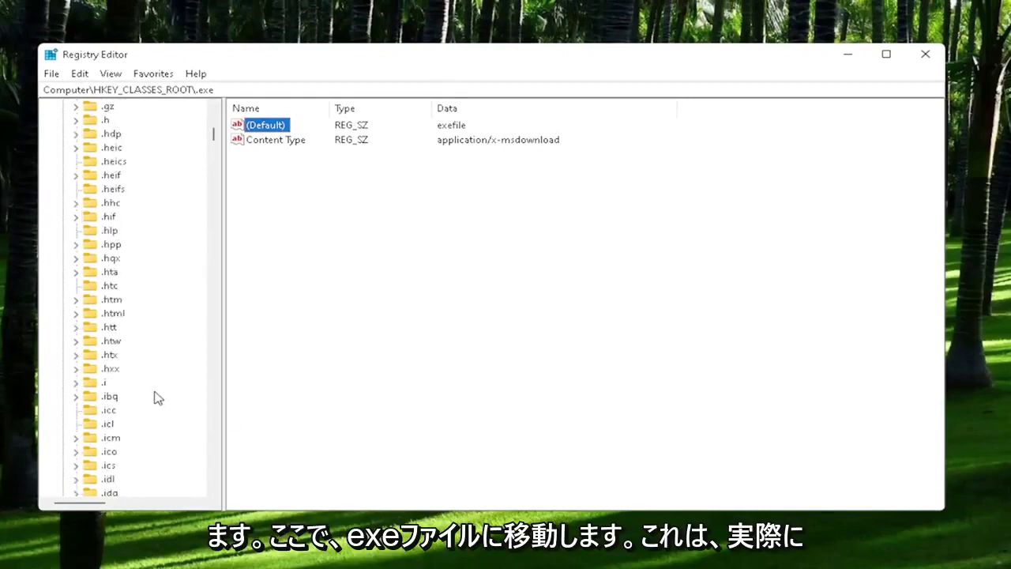
pyautogui.click(131, 343)
pyautogui.scroll(-6, 132, 354)
pyautogui.click(119, 451)
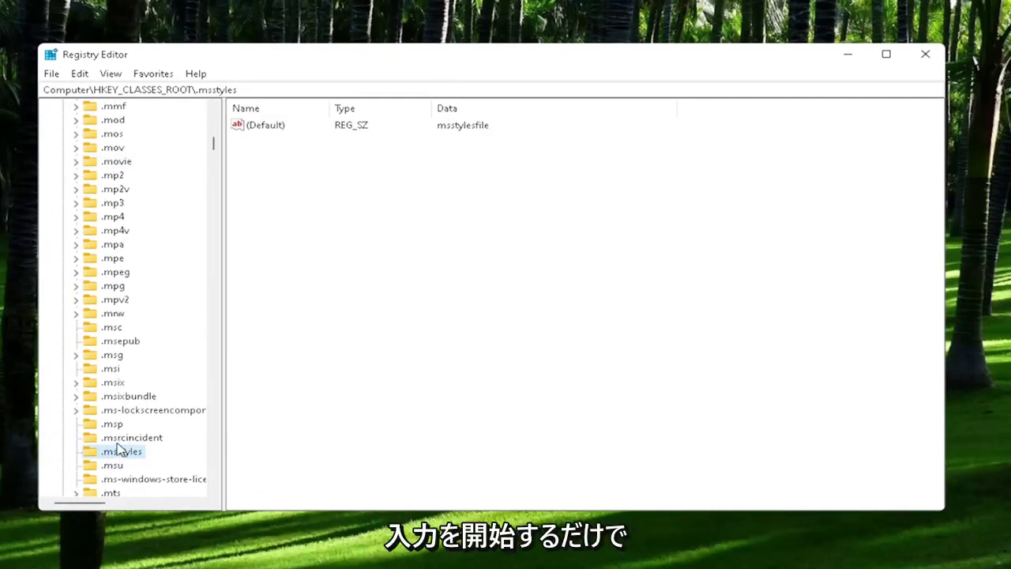
pyautogui.write('exefile')
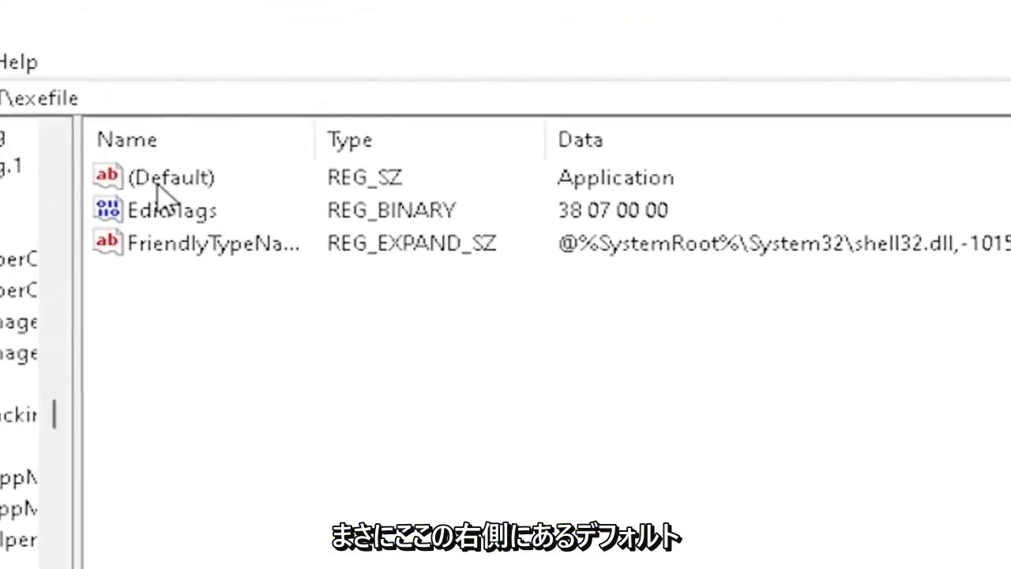
pyautogui.doubleClick(157, 194)
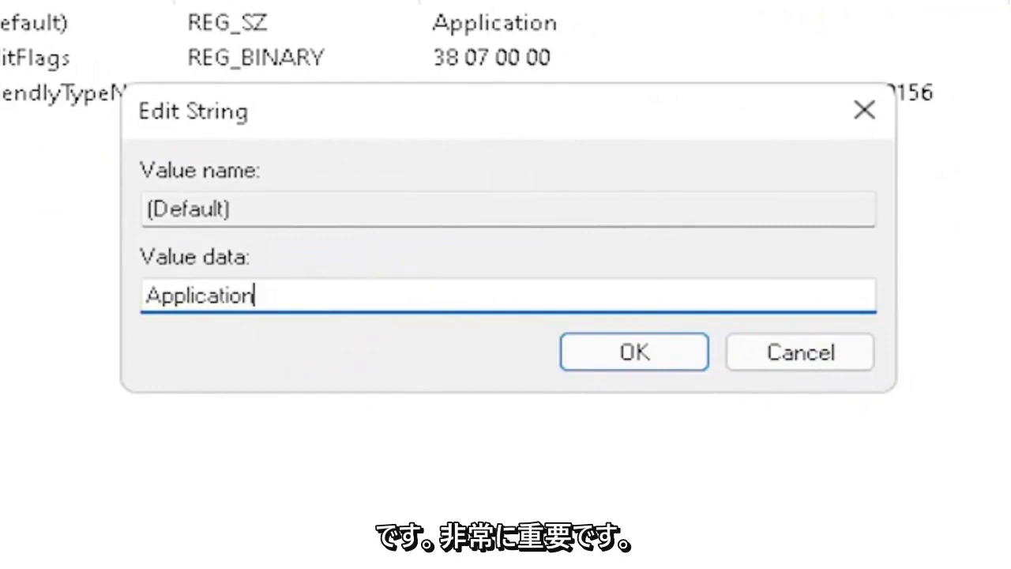
# Keep exefile's default as Application, then verify exefile\shell\open's (Default) value is empty
pyautogui.click(634, 352)
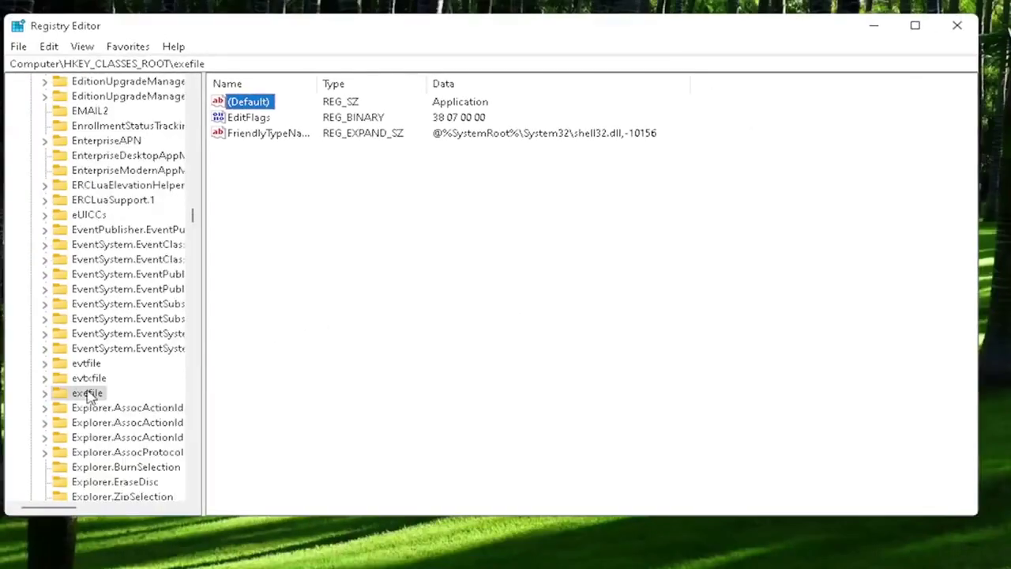
pyautogui.click(87, 395)
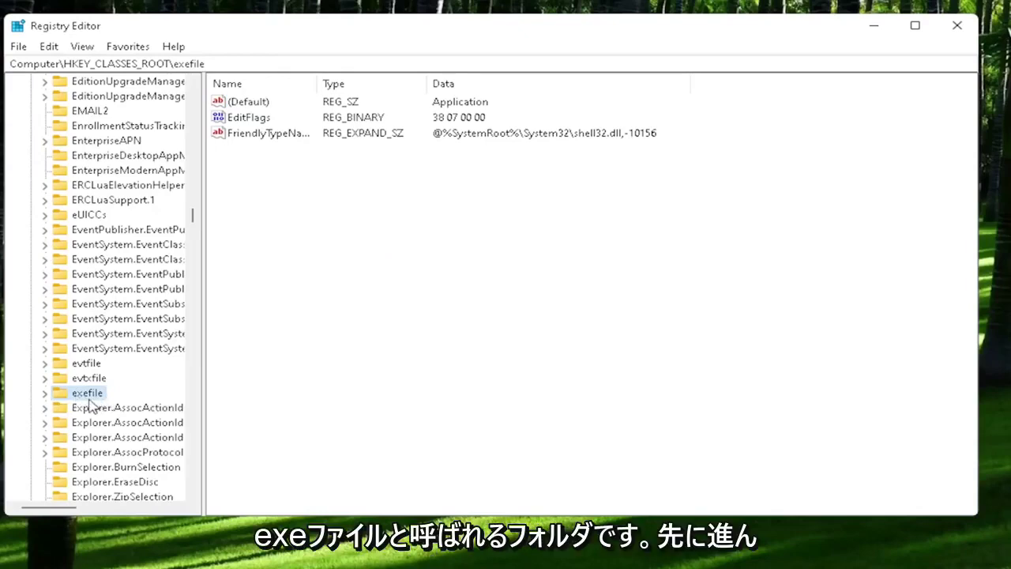
pyautogui.doubleClick(76, 399)
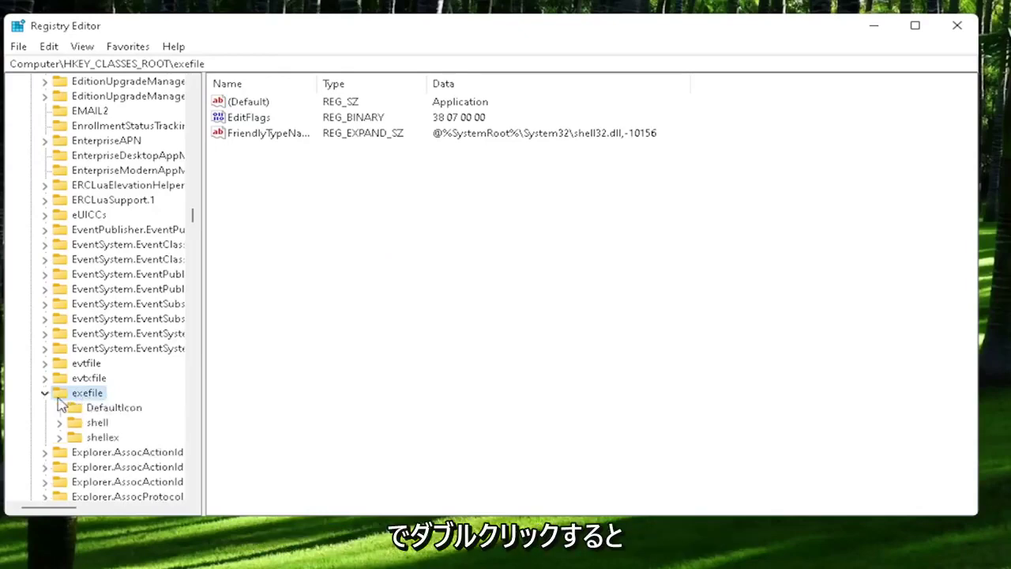
pyautogui.click(84, 426)
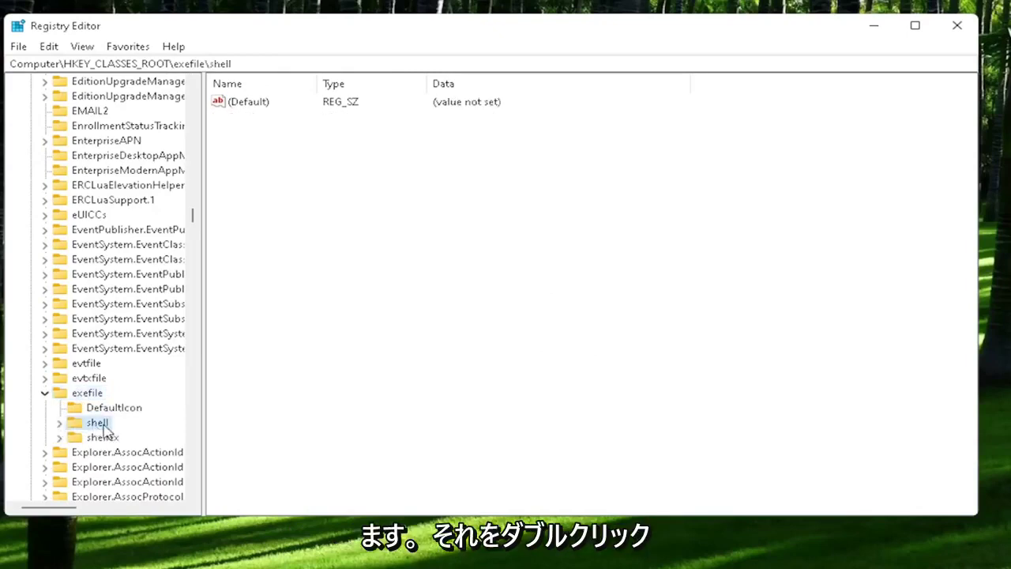
pyautogui.doubleClick(98, 425)
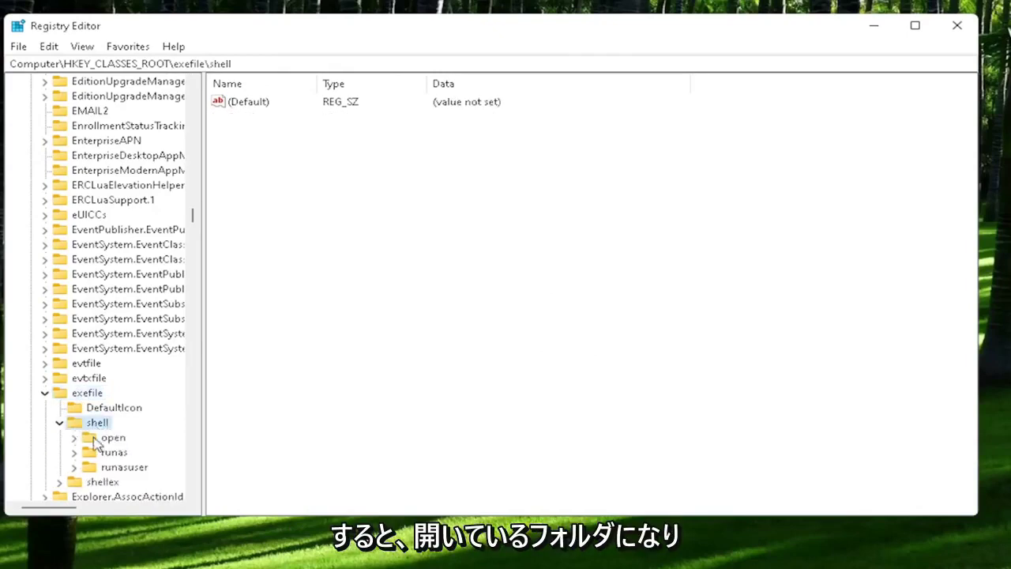
pyautogui.click(98, 445)
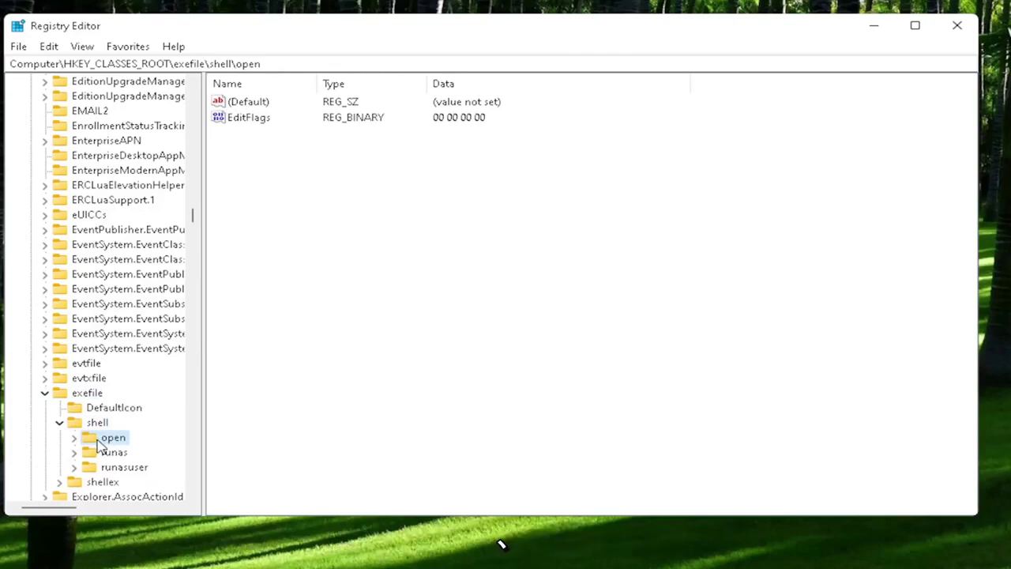
pyautogui.click(241, 106)
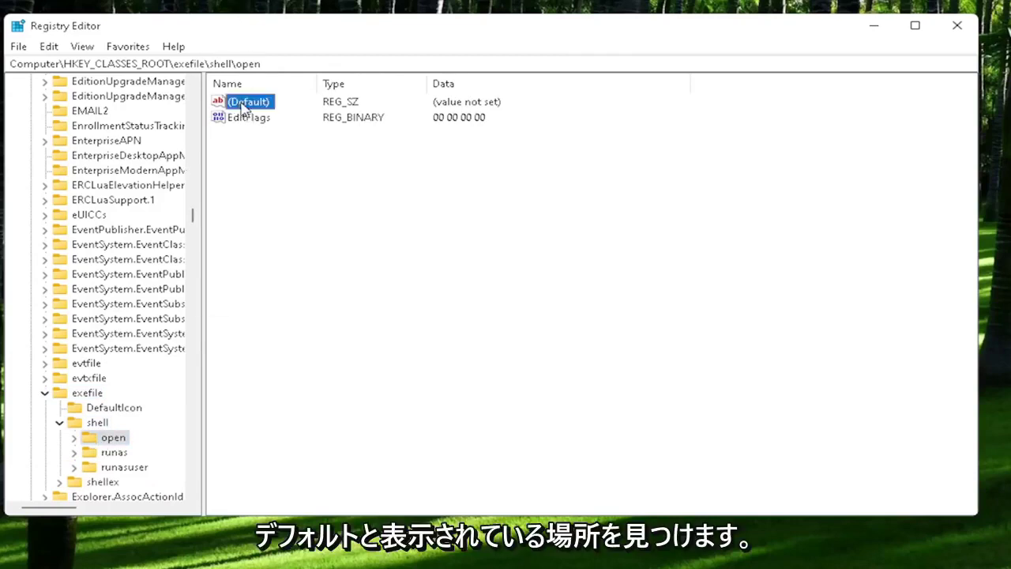
pyautogui.doubleClick(242, 105)
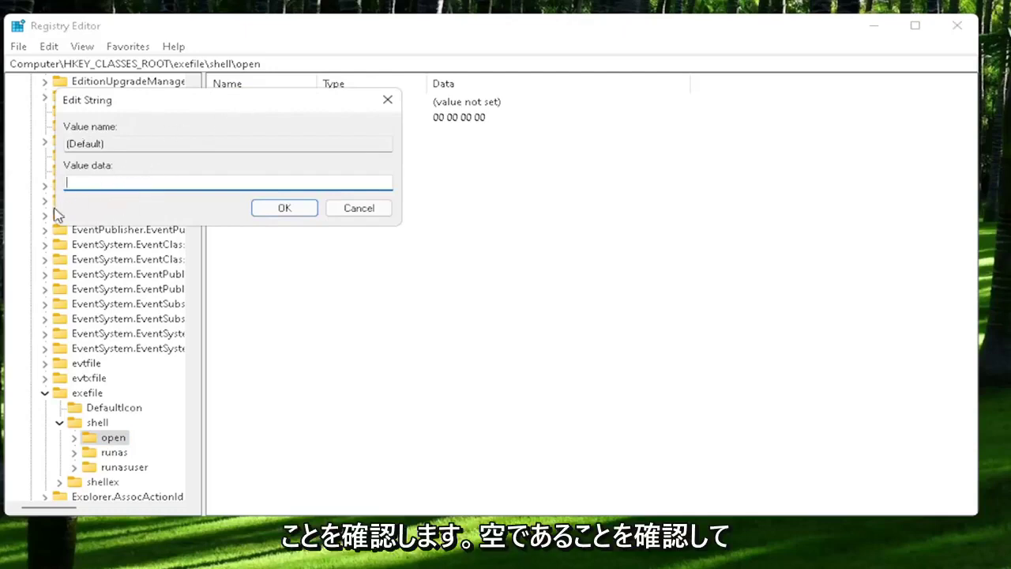
pyautogui.click(308, 211)
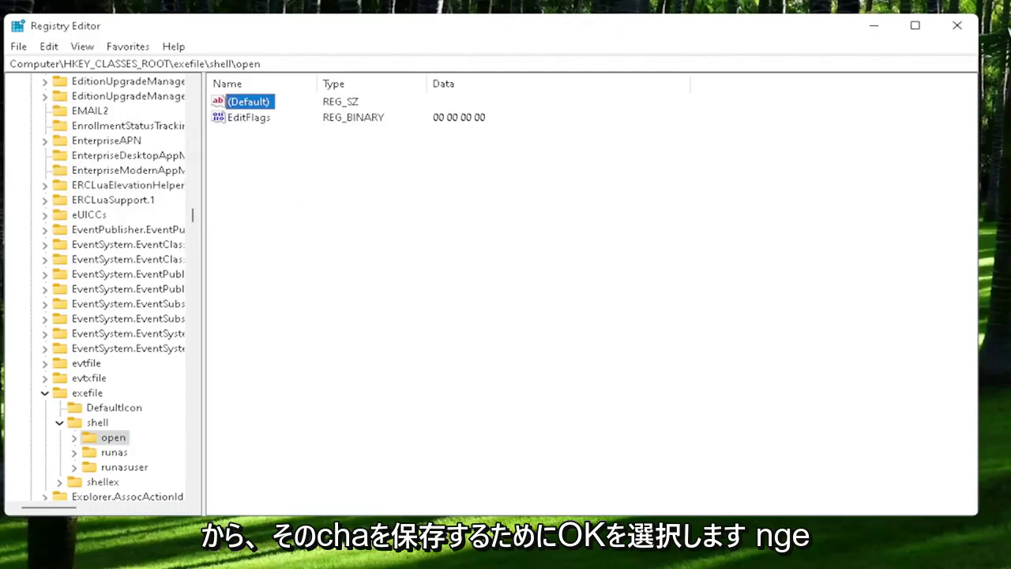
# Collapse the registry tree back to the root and close Registry Editor
pyautogui.click(59, 422)
pyautogui.click(43, 393)
pyautogui.scroll(7, 44, 392)
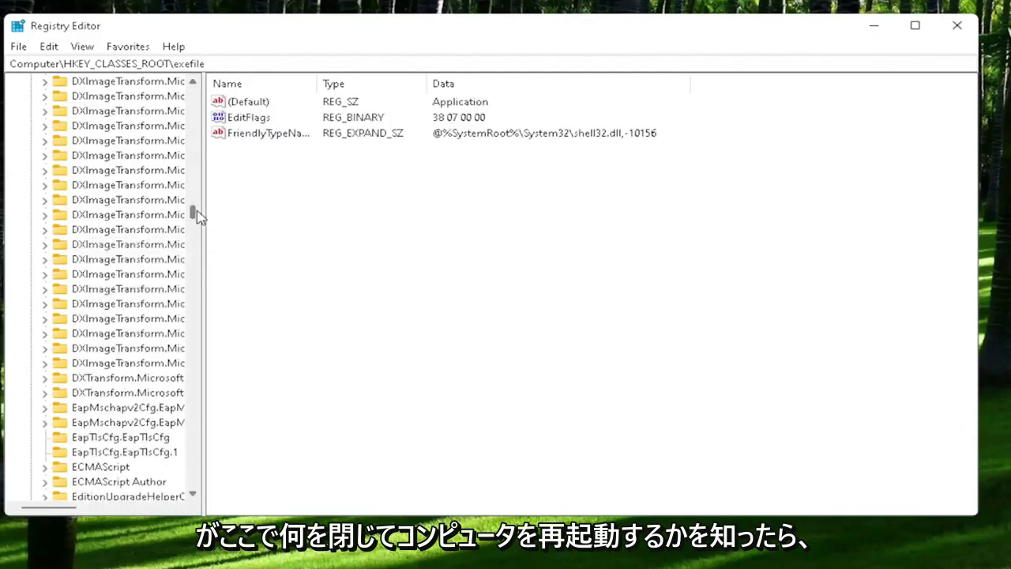
pyautogui.moveTo(192, 212); pyautogui.dragTo(20, 181)
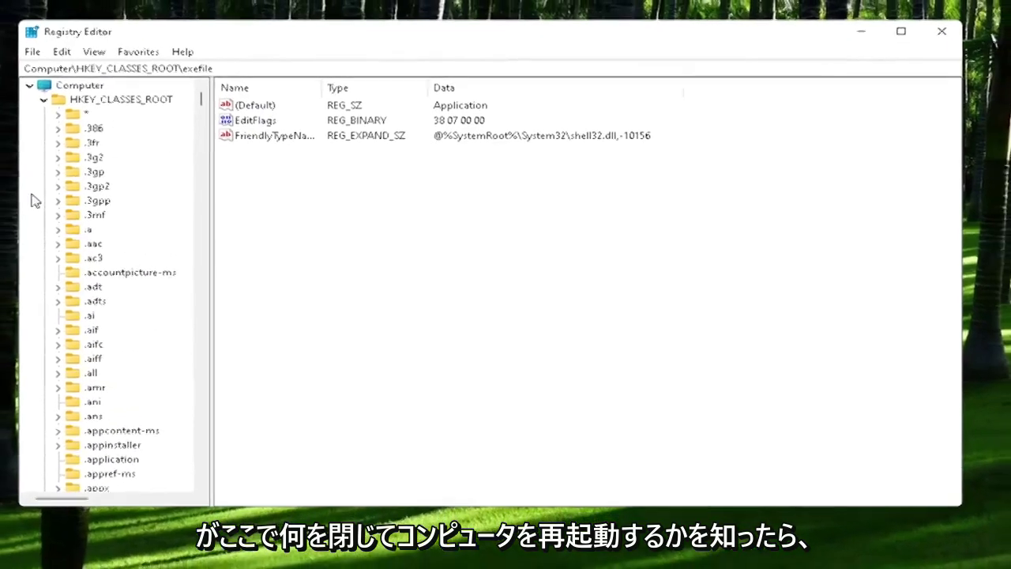
pyautogui.click(59, 103)
pyautogui.click(46, 90)
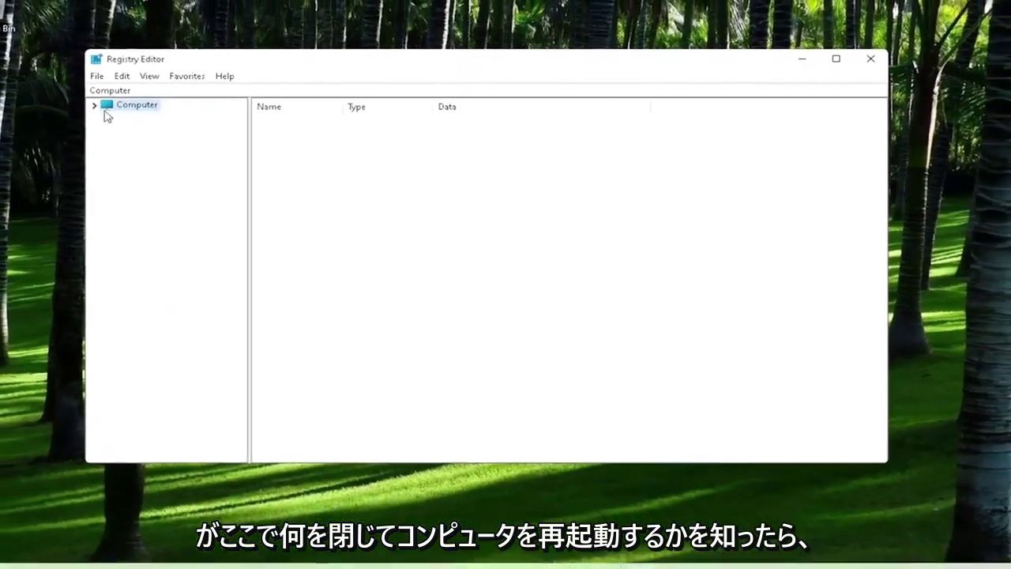
pyautogui.click(853, 66)
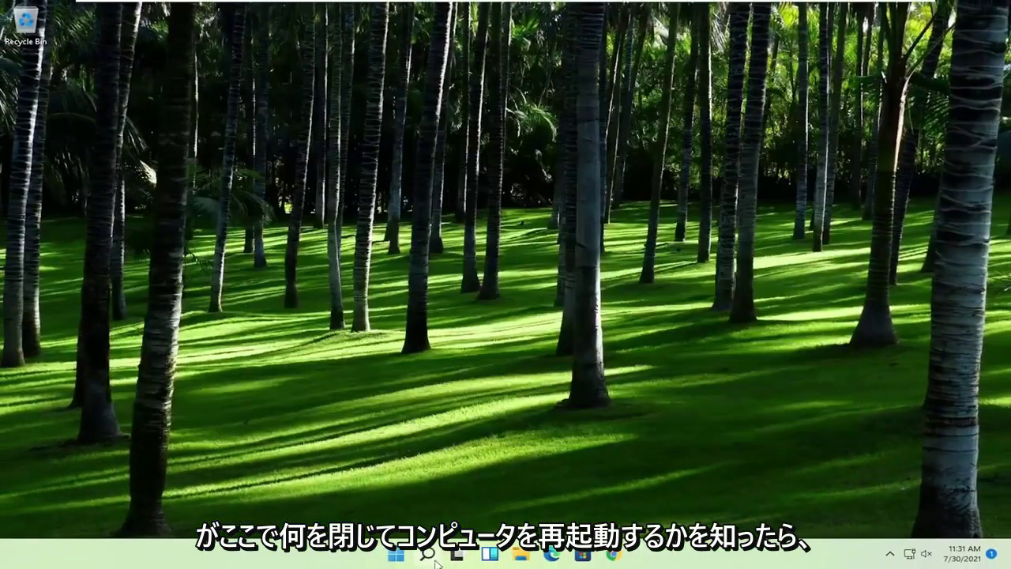
# Restart the PC from the Start button's power options
pyautogui.rightClick(380, 561)
pyautogui.moveTo(425, 509)
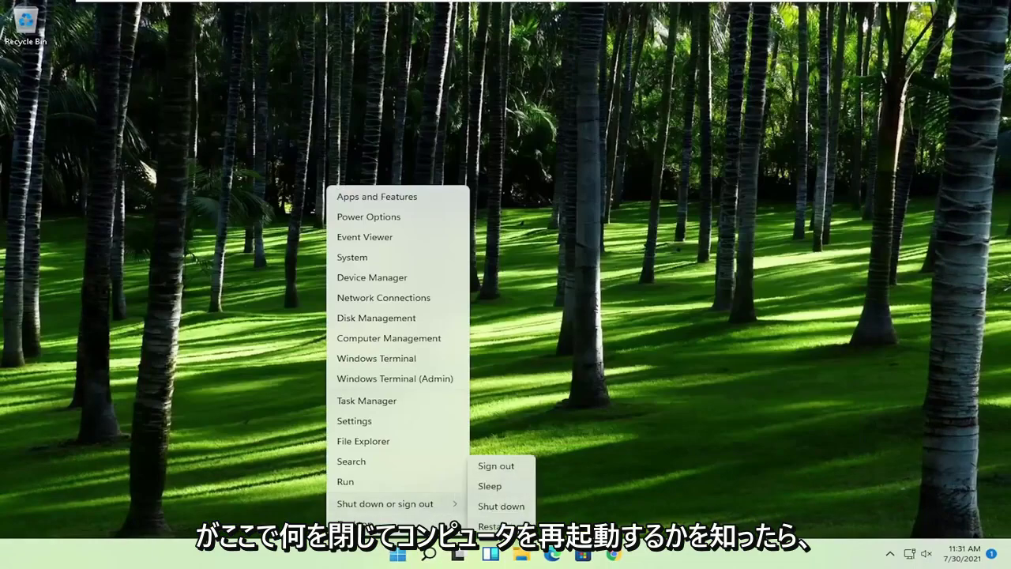
pyautogui.click(521, 522)
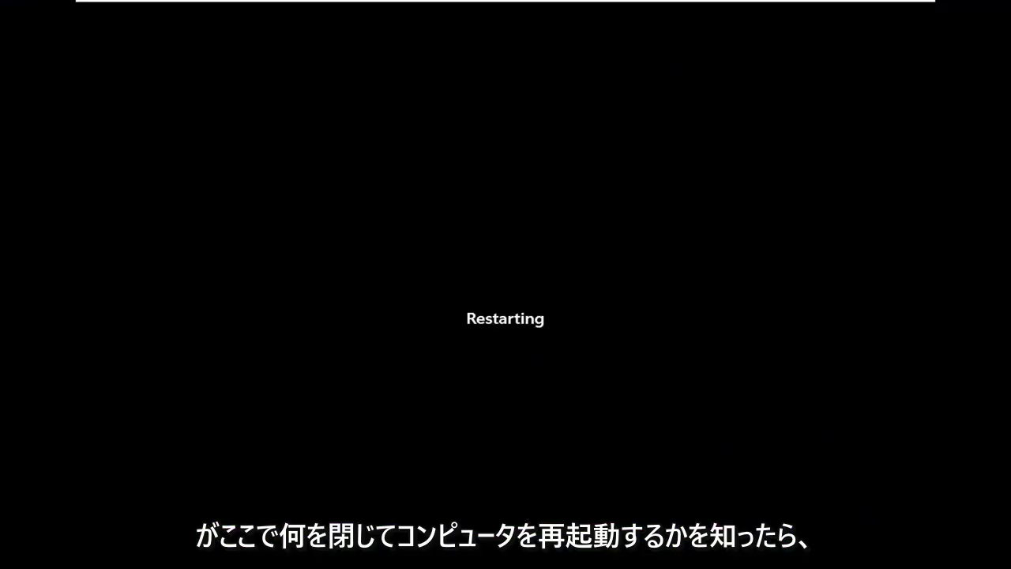